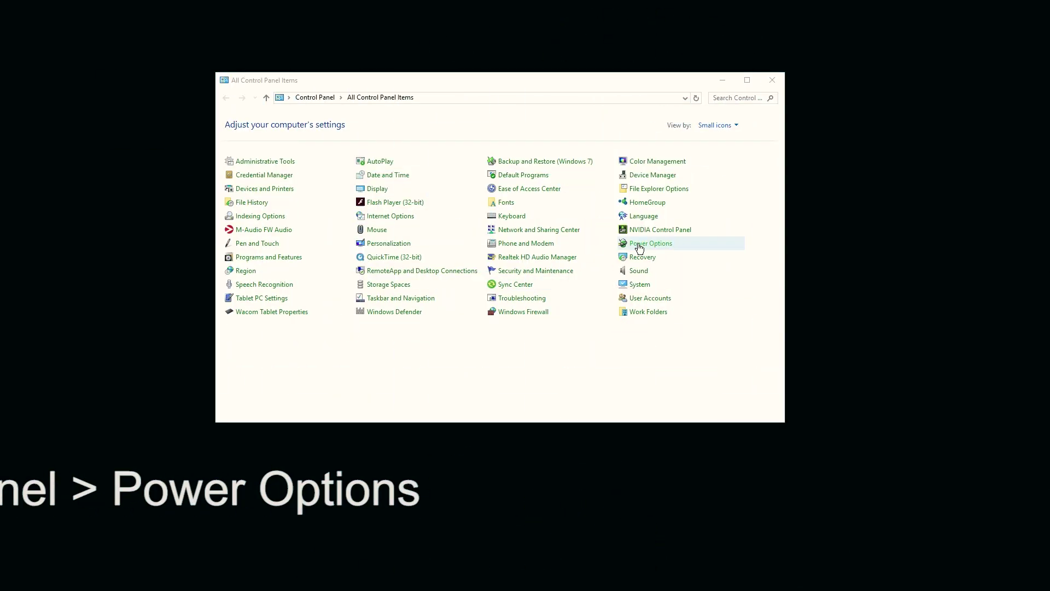
Step: Open the High performance plan's settings and show the 'Put the computer to sleep' choices
{"action": "left_click", "coordinate": [634, 243]}
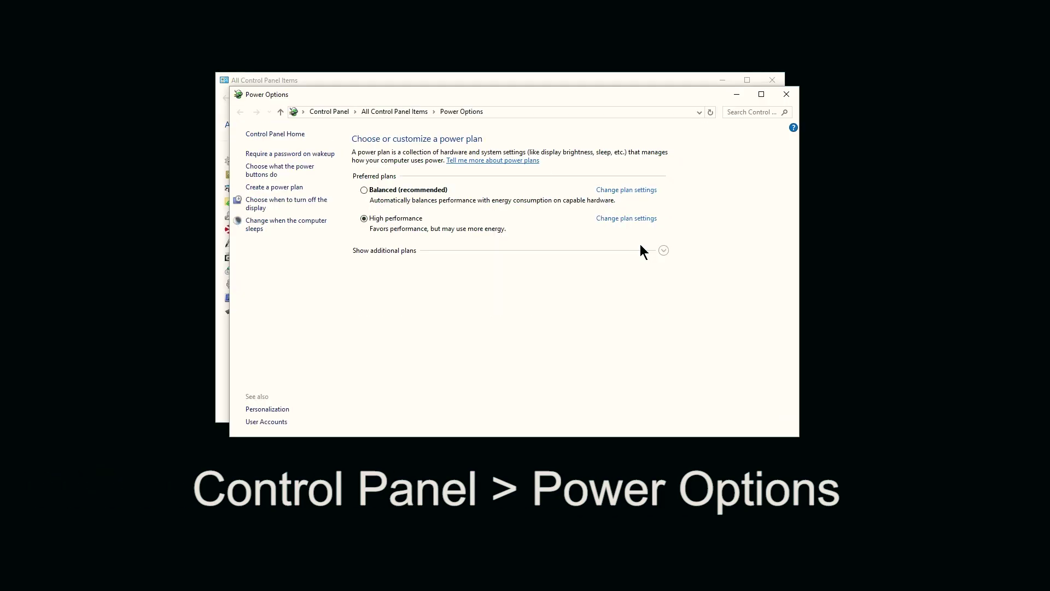
{"action": "left_click", "coordinate": [406, 251]}
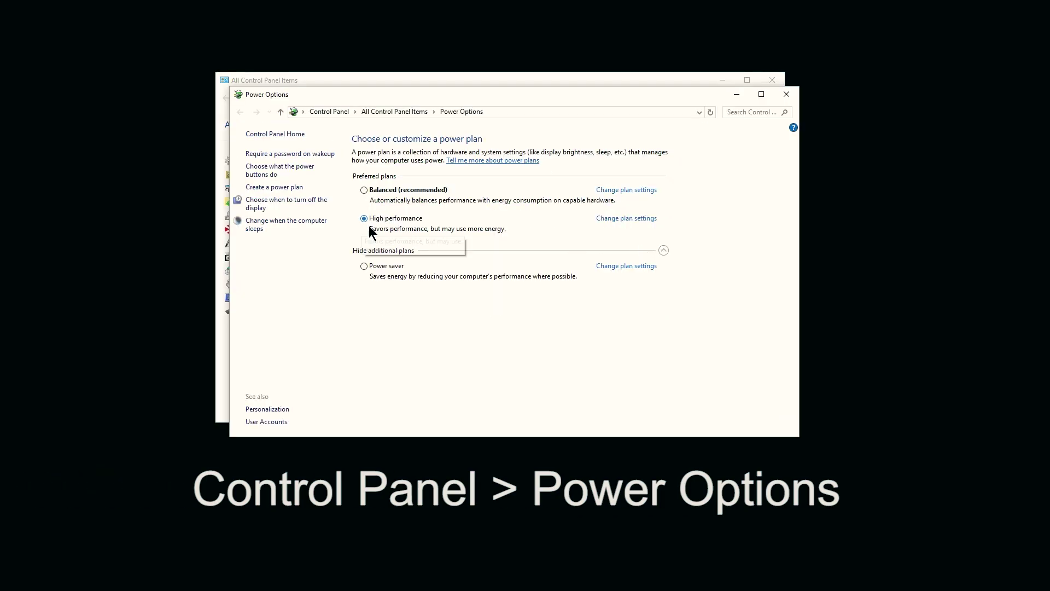
{"action": "left_click", "coordinate": [616, 219]}
{"action": "left_click", "coordinate": [528, 202]}
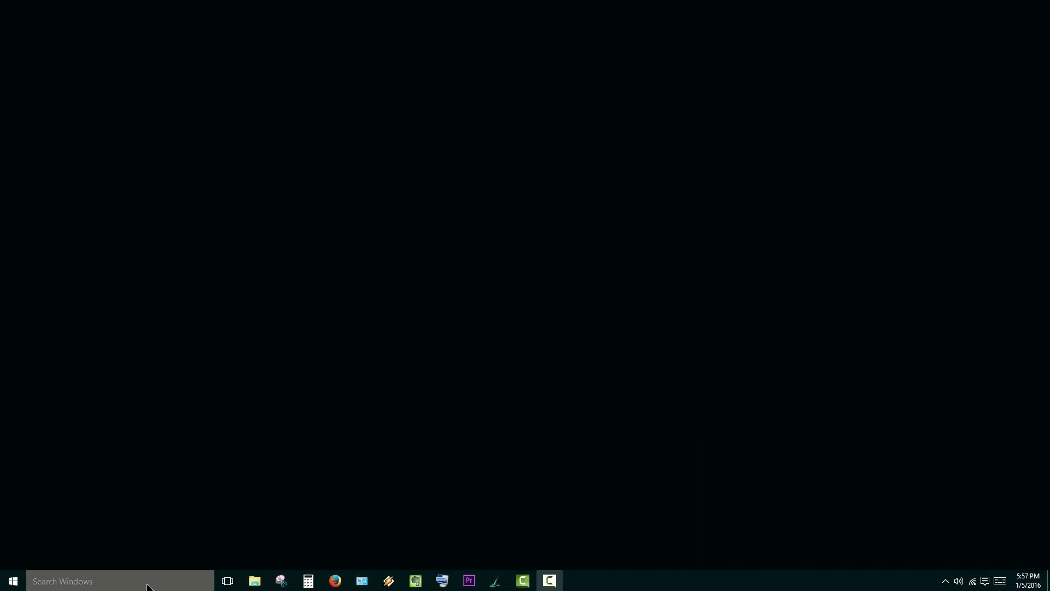
Step: Search Windows for 'services' and launch the Services desktop app
{"action": "left_click", "coordinate": [149, 581]}
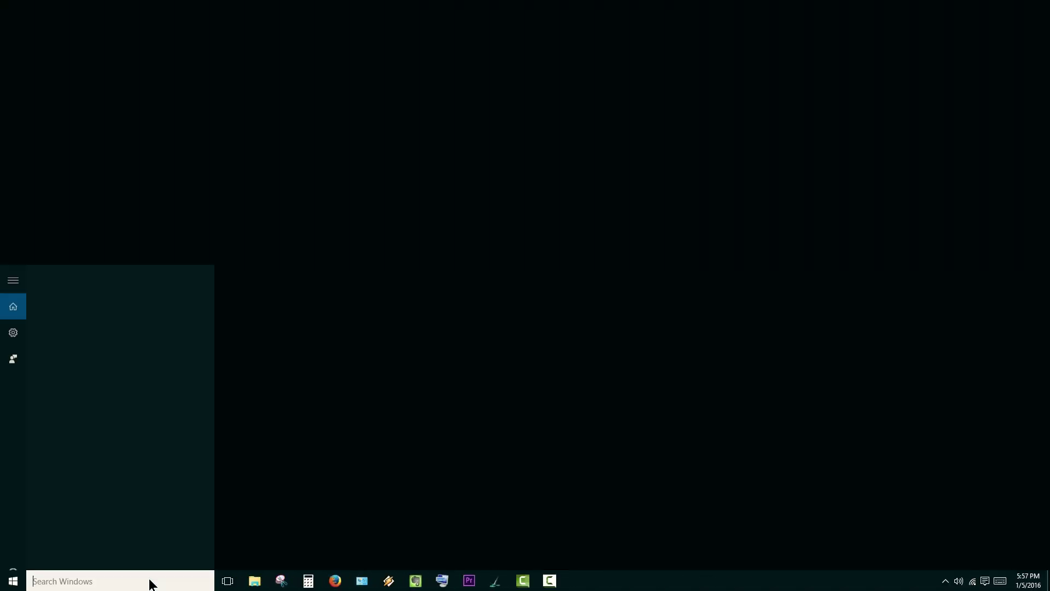
{"action": "type", "text": "servic"}
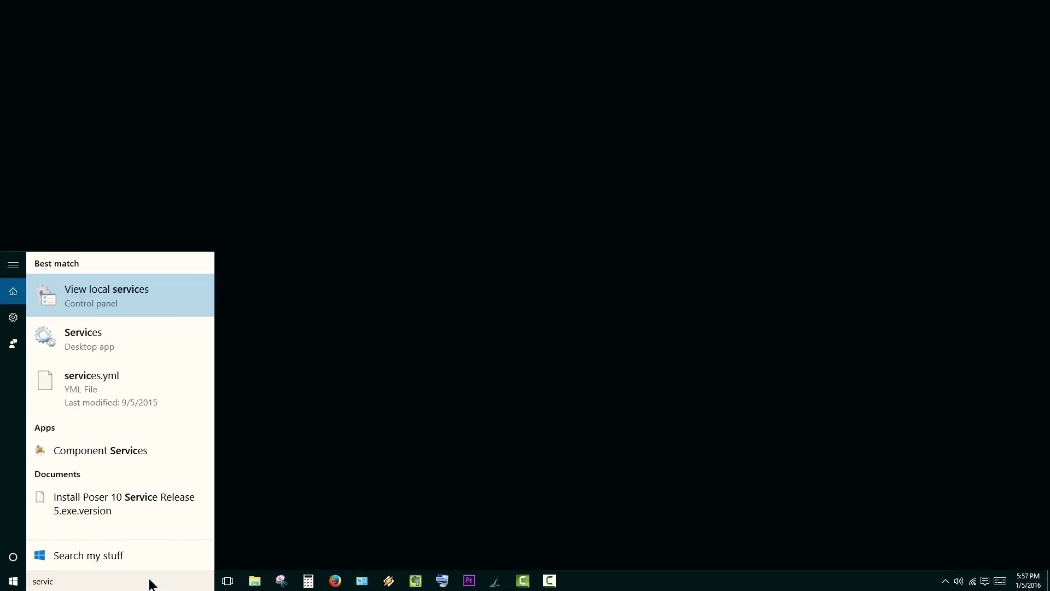
{"action": "type", "text": "es"}
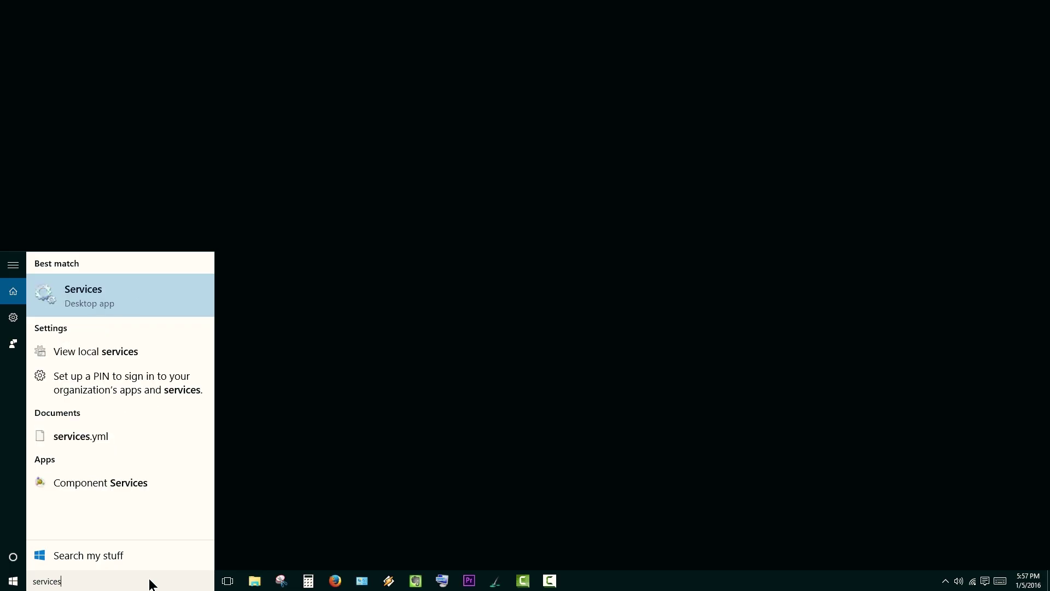
{"action": "key", "text": "Return"}
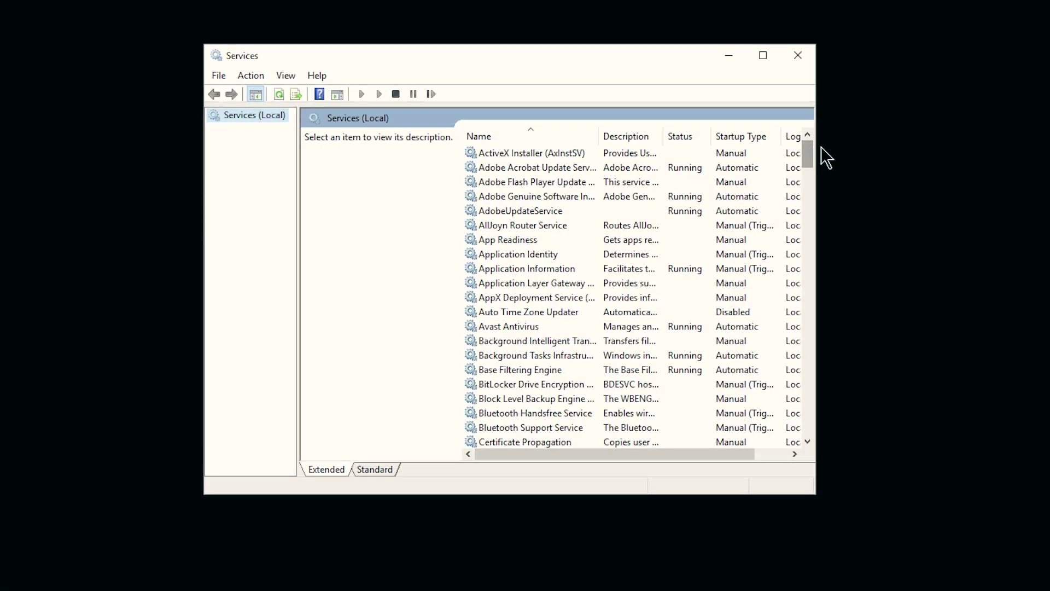
Step: Select Wacom Professional Service, open its properties and confirm with OK so it runs again
{"action": "left_click_drag", "start_coordinate": [808, 157], "coordinate": [800, 402]}
{"action": "left_click", "coordinate": [543, 181]}
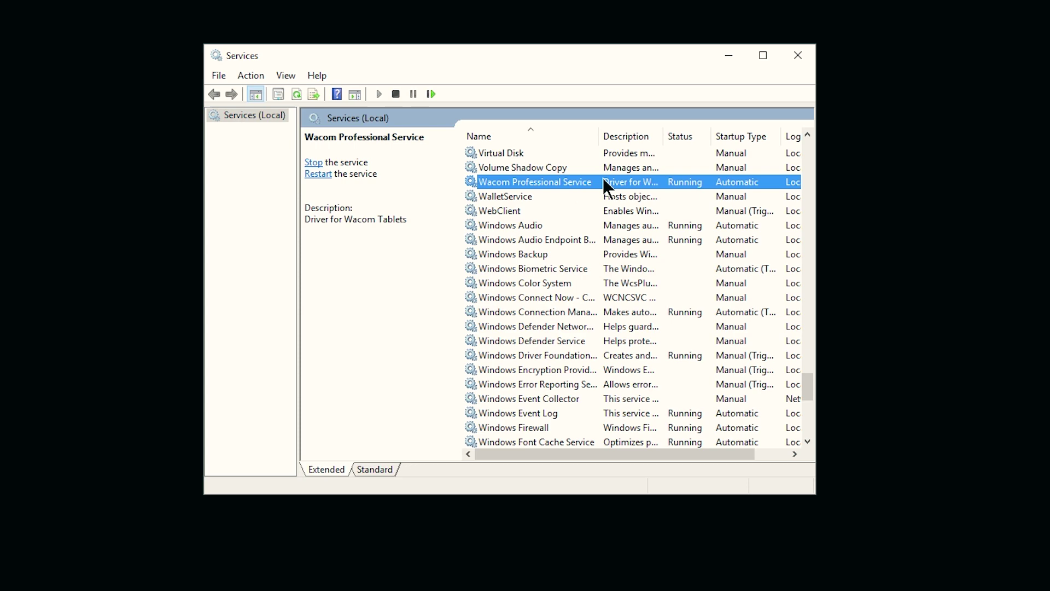
{"action": "double_click", "coordinate": [575, 53]}
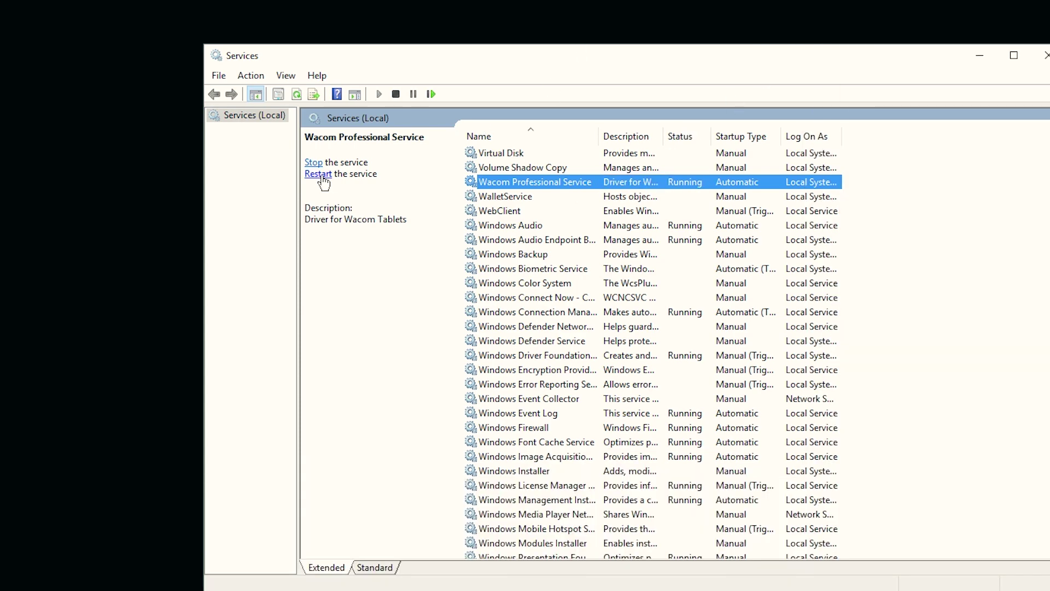
{"action": "double_click", "coordinate": [505, 181]}
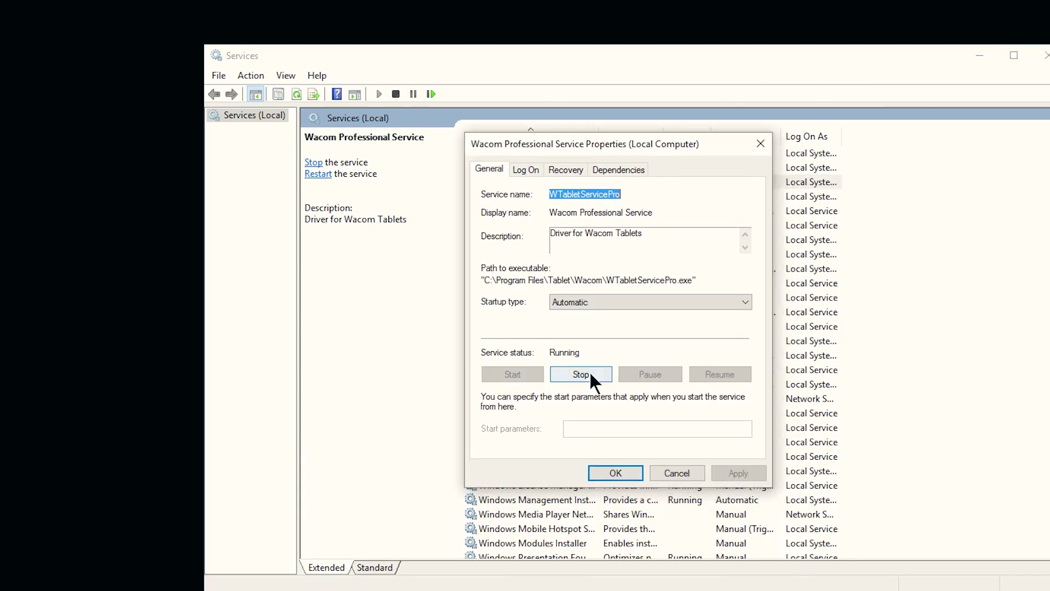
{"action": "left_click", "coordinate": [629, 472]}
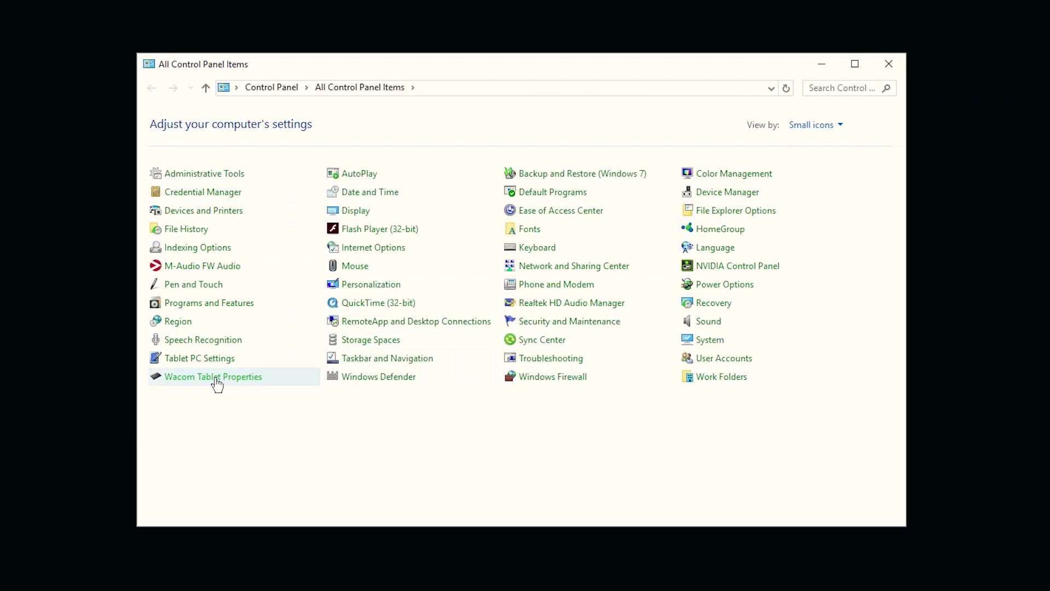
Step: Review the pen's Pressure Compatibility option, then view the Use Windows Ink calibration setting
{"action": "left_click", "coordinate": [218, 385]}
{"action": "left_click", "coordinate": [438, 512]}
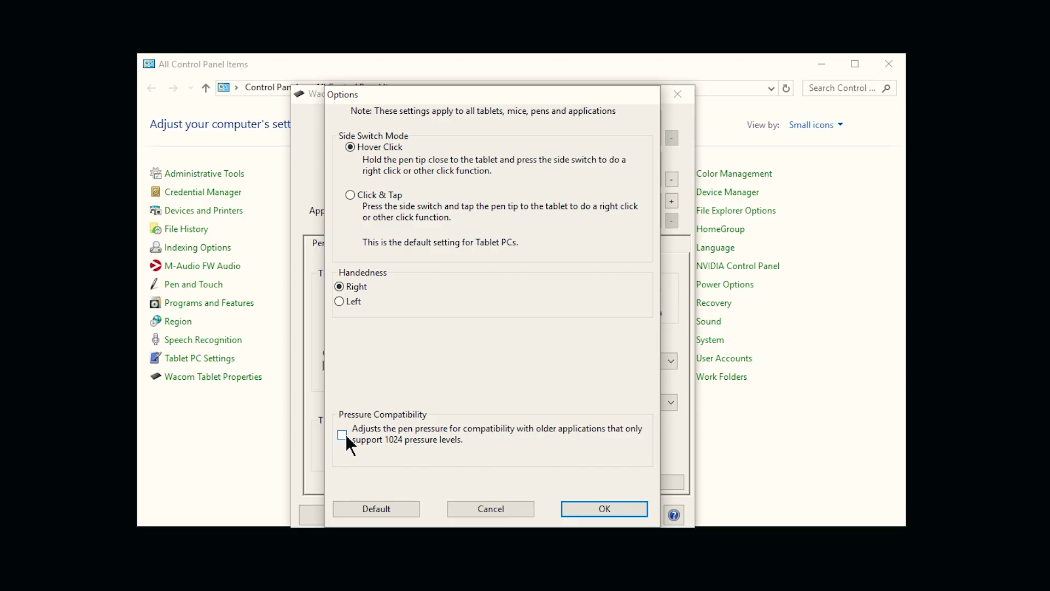
{"action": "key", "text": "Return"}
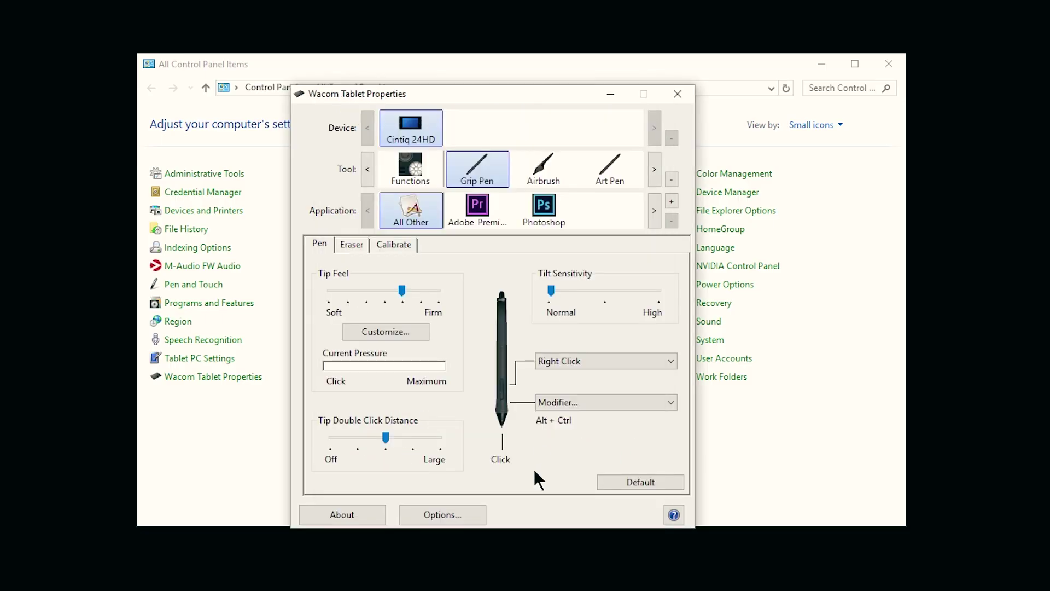
{"action": "left_click", "coordinate": [411, 245]}
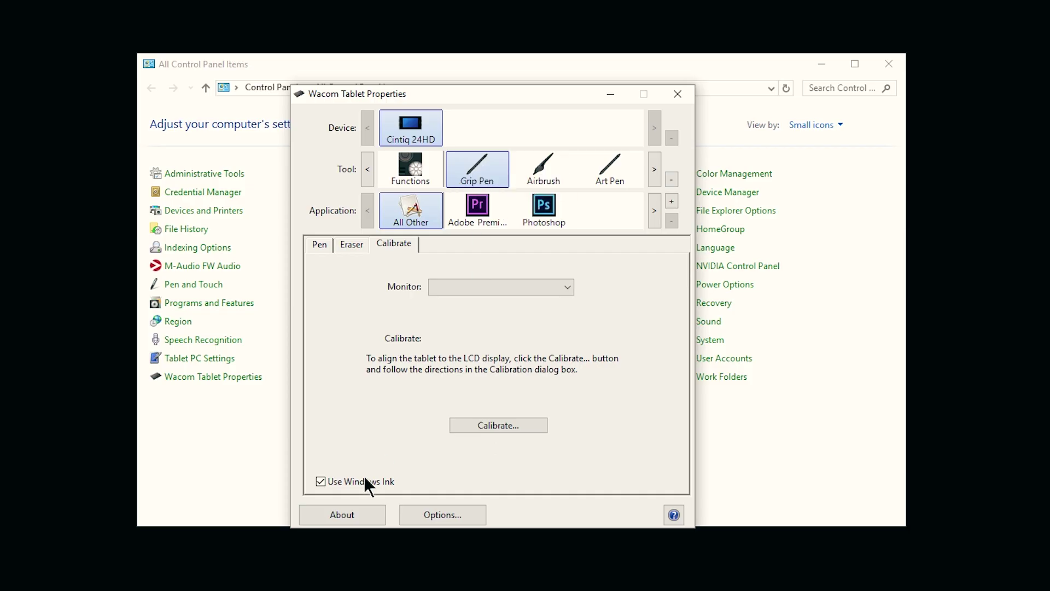
{"action": "mouse_move", "coordinate": [321, 482]}
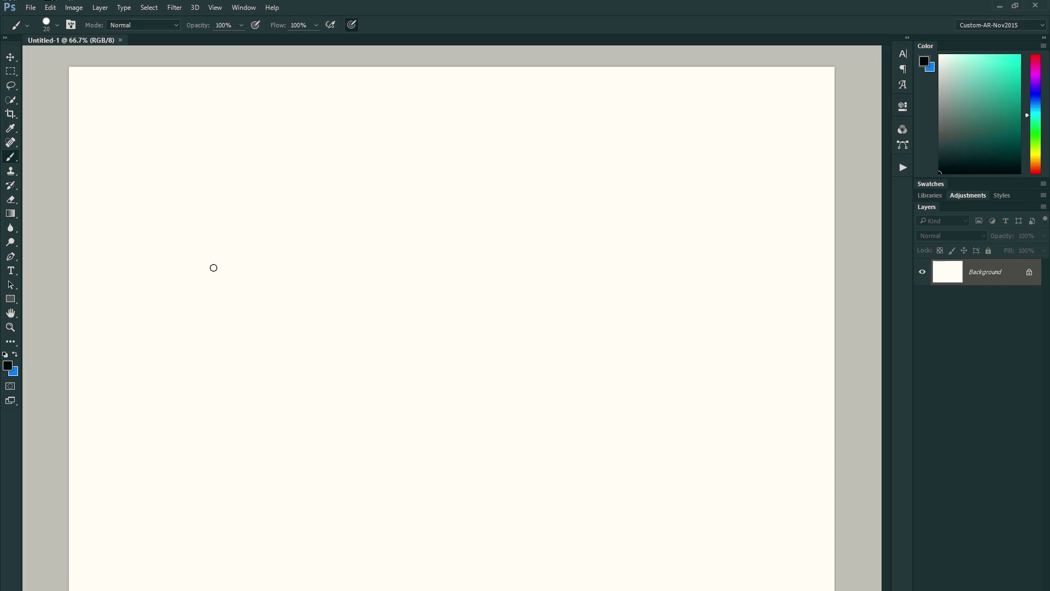
Step: Paint four looping and W-shaped pressure test strokes across the Photoshop canvas
{"action": "mouse_move", "coordinate": [165, 314]}
{"action": "left_mouse_down"}
{"action": "mouse_move", "coordinate": [178, 354]}
{"action": "mouse_move", "coordinate": [286, 314]}
{"action": "mouse_move", "coordinate": [345, 369]}
{"action": "mouse_move", "coordinate": [419, 354]}
{"action": "mouse_move", "coordinate": [524, 257]}
{"action": "mouse_move", "coordinate": [539, 378]}
{"action": "left_mouse_up"}
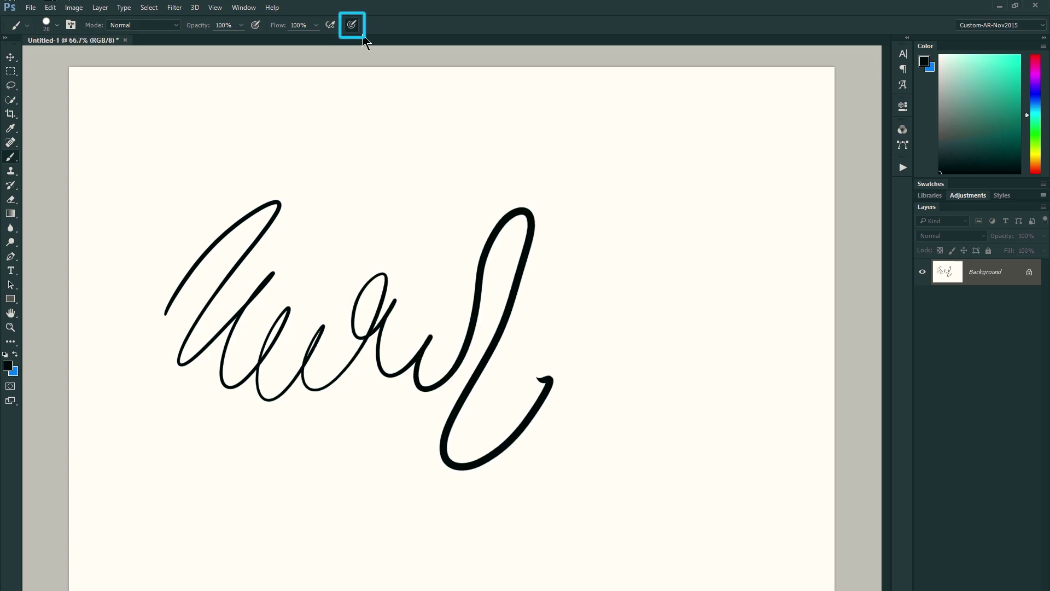
{"action": "mouse_move", "coordinate": [312, 196]}
{"action": "left_mouse_down"}
{"action": "mouse_move", "coordinate": [350, 204]}
{"action": "mouse_move", "coordinate": [458, 159]}
{"action": "mouse_move", "coordinate": [596, 146]}
{"action": "mouse_move", "coordinate": [640, 260]}
{"action": "left_mouse_up"}
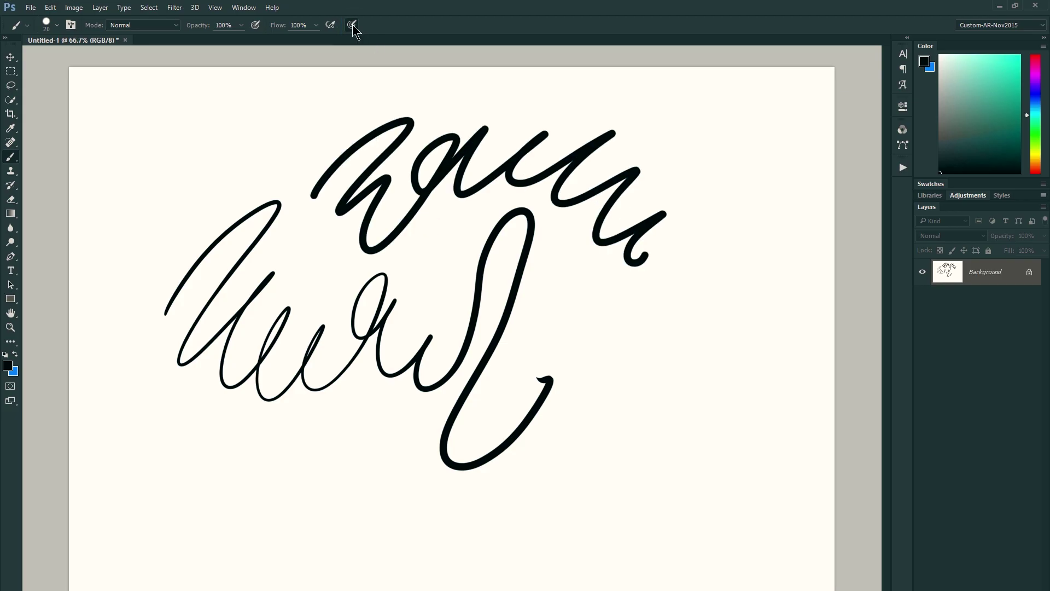
{"action": "left_click_drag", "start_coordinate": [144, 194], "coordinate": [328, 210]}
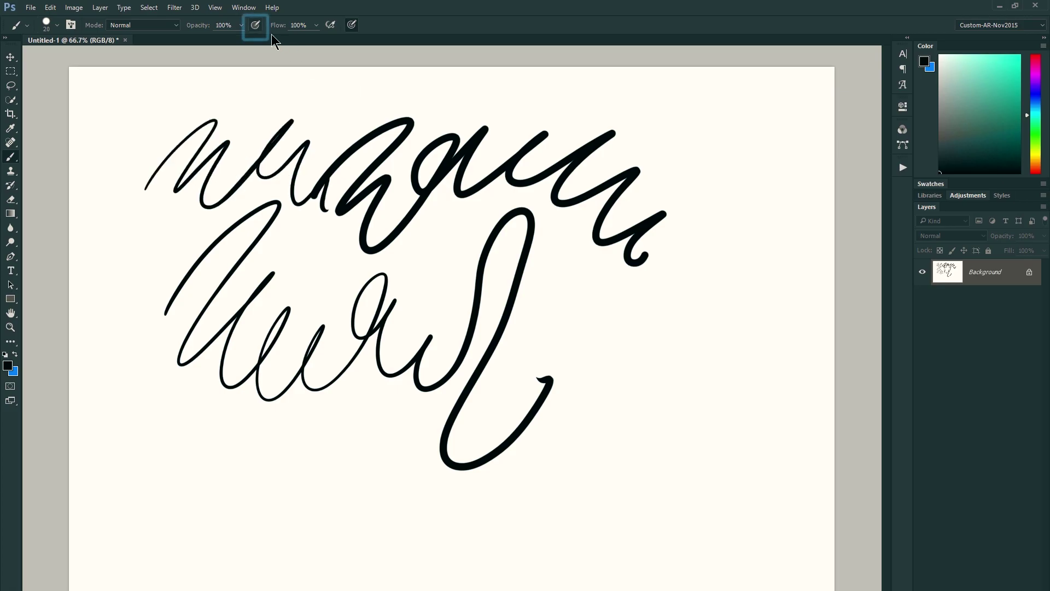
{"action": "mouse_move", "coordinate": [126, 344]}
{"action": "left_mouse_down"}
{"action": "mouse_move", "coordinate": [159, 438]}
{"action": "mouse_move", "coordinate": [232, 443]}
{"action": "mouse_move", "coordinate": [244, 514]}
{"action": "mouse_move", "coordinate": [265, 474]}
{"action": "left_mouse_up"}
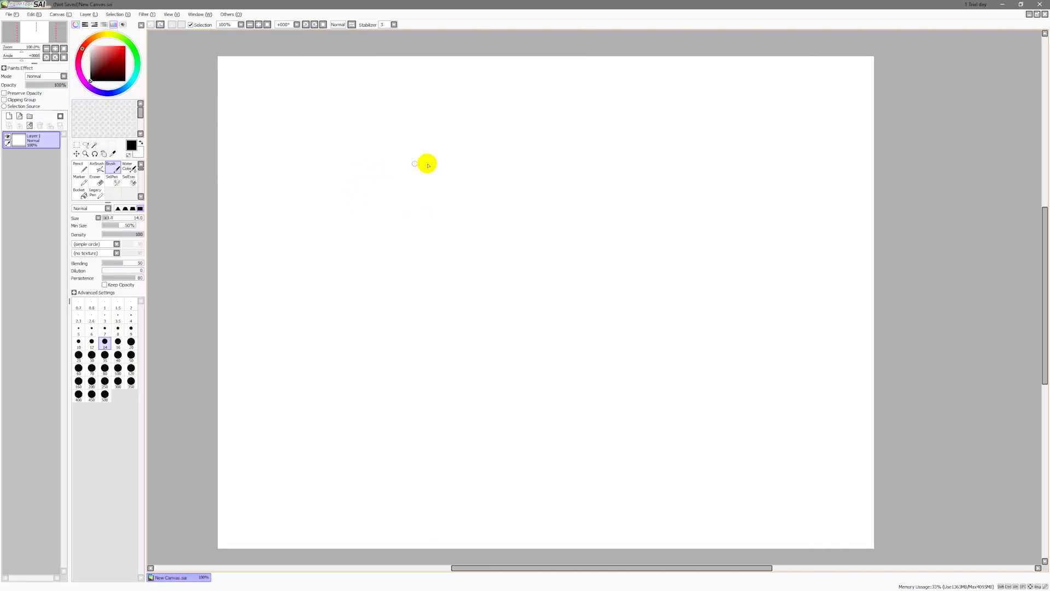
Step: Change Digitizer Support click detection pressure from 100 to 0, painting zigzag test strokes before and after
{"action": "mouse_move", "coordinate": [305, 233]}
{"action": "left_mouse_down"}
{"action": "mouse_move", "coordinate": [445, 150]}
{"action": "mouse_move", "coordinate": [342, 312]}
{"action": "mouse_move", "coordinate": [436, 284]}
{"action": "mouse_move", "coordinate": [532, 214]}
{"action": "mouse_move", "coordinate": [525, 299]}
{"action": "left_mouse_up"}
{"action": "mouse_move", "coordinate": [520, 328]}
{"action": "left_mouse_down"}
{"action": "mouse_move", "coordinate": [517, 358]}
{"action": "mouse_move", "coordinate": [678, 227]}
{"action": "mouse_move", "coordinate": [410, 415]}
{"action": "mouse_move", "coordinate": [675, 400]}
{"action": "left_mouse_up"}
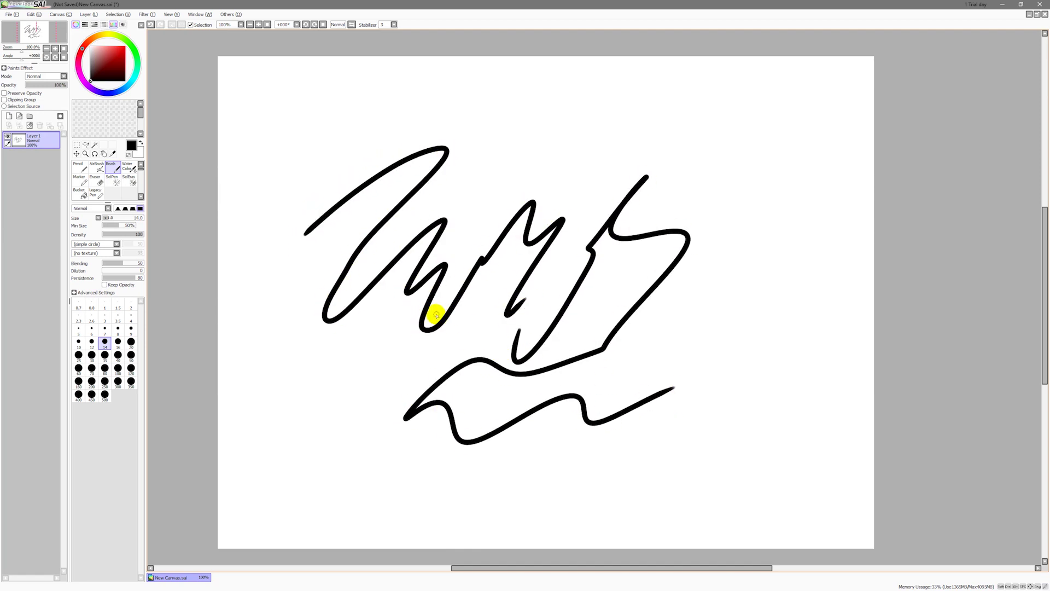
{"action": "left_click", "coordinate": [231, 14]}
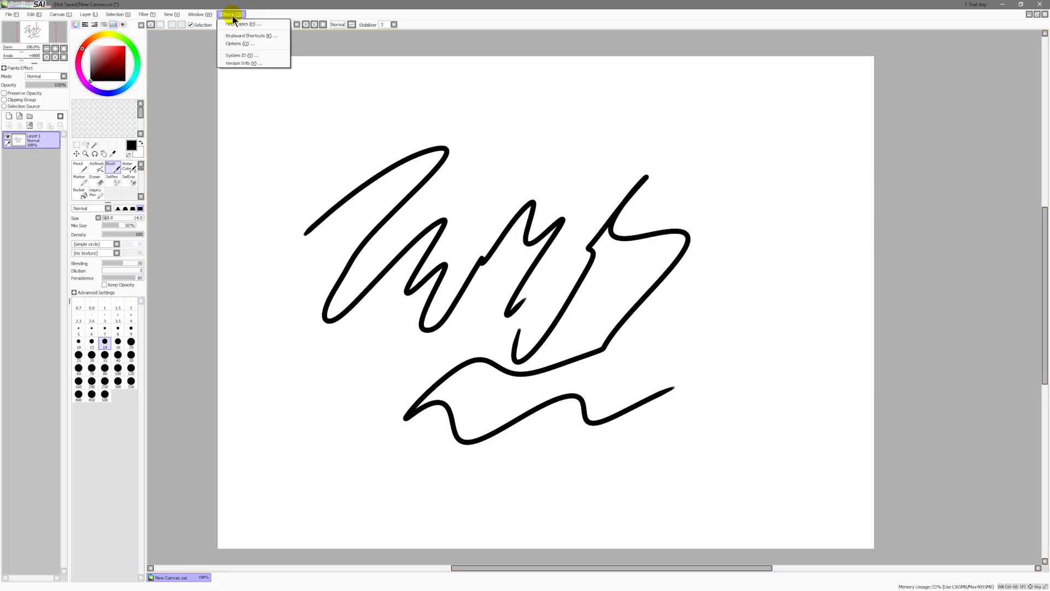
{"action": "left_click", "coordinate": [238, 44]}
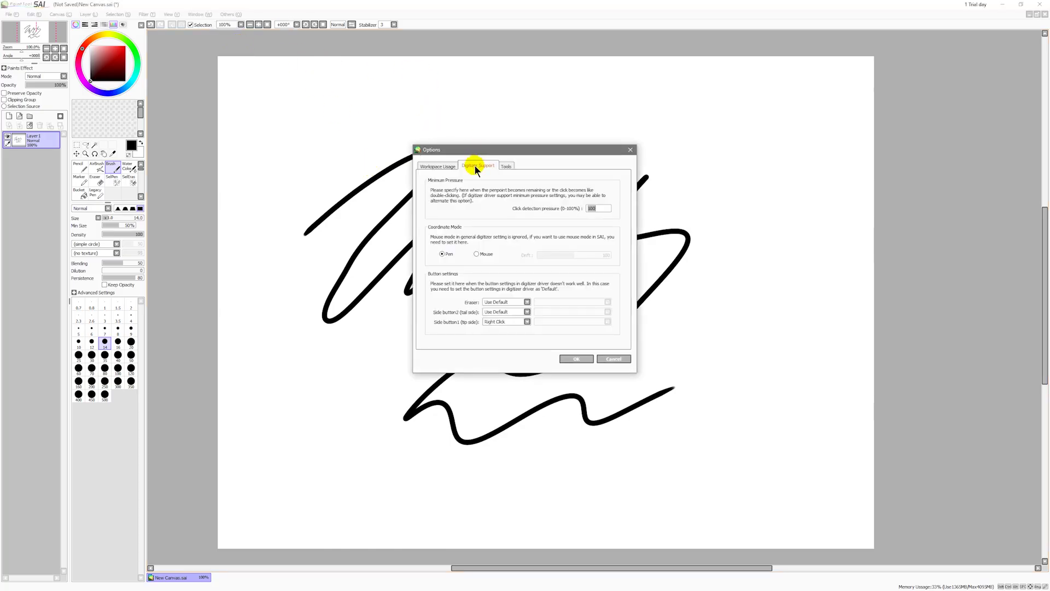
{"action": "left_click", "coordinate": [599, 208]}
{"action": "key", "text": "BackSpace"}
{"action": "key", "text": "BackSpace"}
{"action": "key", "text": "BackSpace"}
{"action": "type", "text": "0"}
{"action": "left_click", "coordinate": [569, 358]}
{"action": "mouse_move", "coordinate": [556, 126]}
{"action": "left_mouse_down"}
{"action": "mouse_move", "coordinate": [574, 111]}
{"action": "mouse_move", "coordinate": [646, 111]}
{"action": "mouse_move", "coordinate": [747, 173]}
{"action": "mouse_move", "coordinate": [730, 221]}
{"action": "mouse_move", "coordinate": [744, 251]}
{"action": "mouse_move", "coordinate": [717, 384]}
{"action": "mouse_move", "coordinate": [737, 447]}
{"action": "left_mouse_up"}
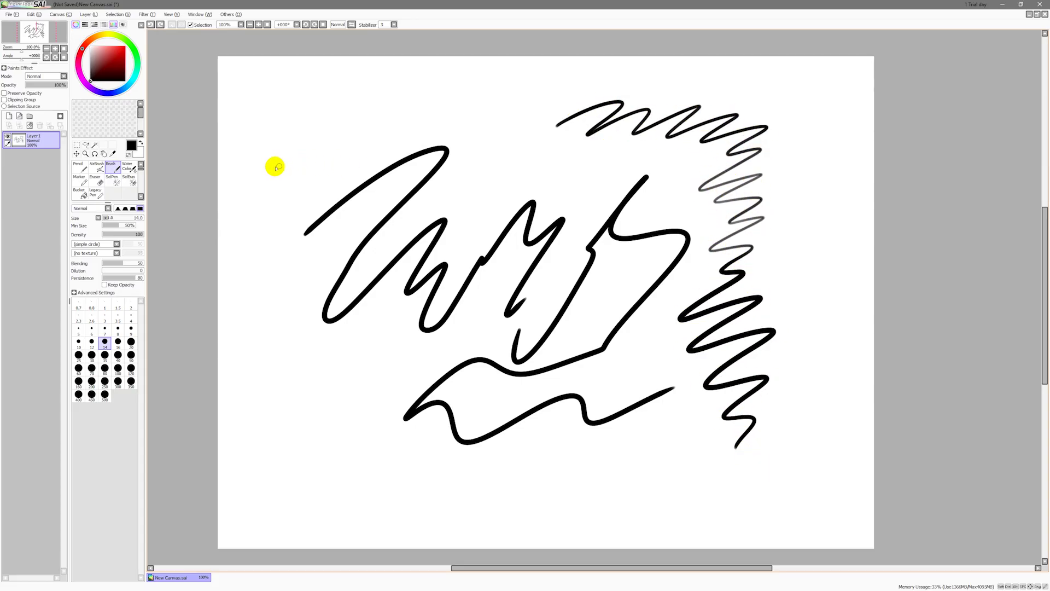
{"action": "mouse_move", "coordinate": [256, 182]}
{"action": "left_mouse_down"}
{"action": "mouse_move", "coordinate": [297, 133]}
{"action": "mouse_move", "coordinate": [337, 146]}
{"action": "mouse_move", "coordinate": [417, 113]}
{"action": "mouse_move", "coordinate": [599, 173]}
{"action": "left_mouse_up"}
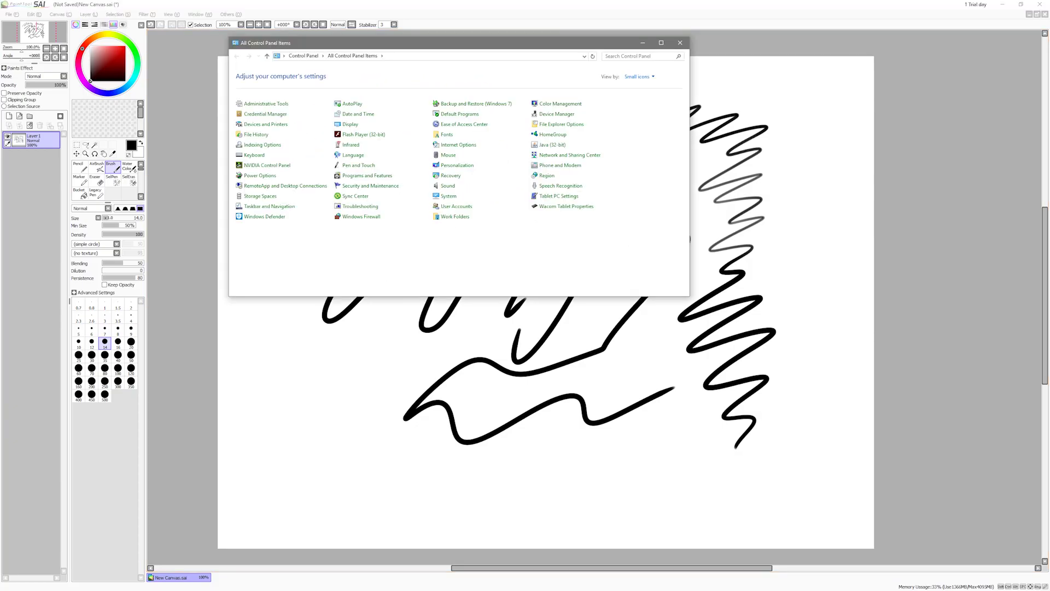
Step: View the Cintiq Pro Pen settings in Wacom Tablet Properties, then return to SAI
{"action": "left_click", "coordinate": [558, 208]}
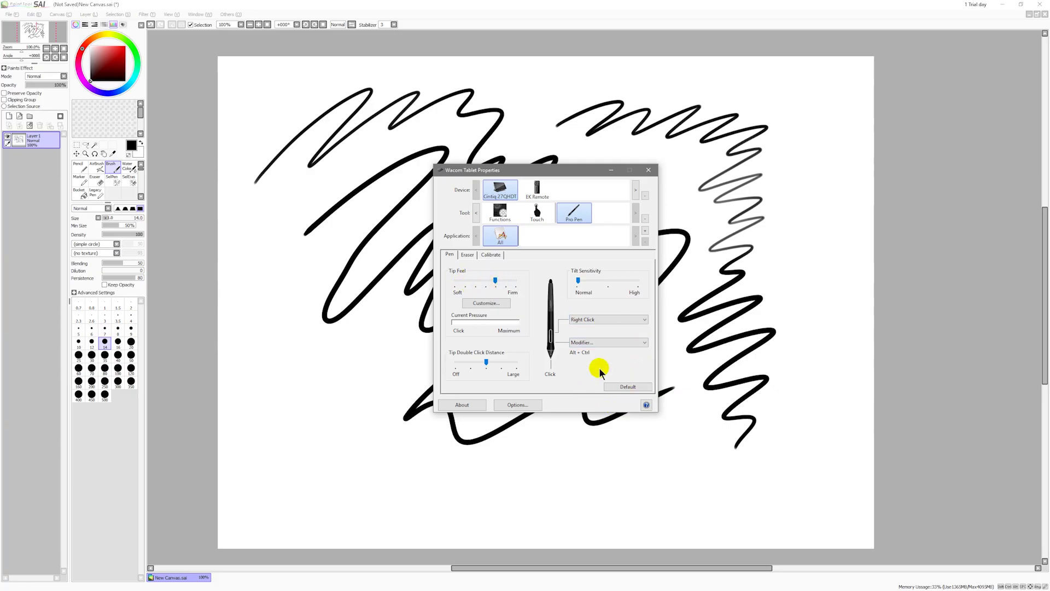
{"action": "left_click", "coordinate": [745, 210]}
Step: Draw a long zigzag pressure stroke along the lower left of the SAI canvas
{"action": "mouse_move", "coordinate": [258, 394]}
{"action": "left_mouse_down"}
{"action": "mouse_move", "coordinate": [281, 373]}
{"action": "mouse_move", "coordinate": [284, 462]}
{"action": "mouse_move", "coordinate": [363, 445]}
{"action": "mouse_move", "coordinate": [413, 484]}
{"action": "mouse_move", "coordinate": [497, 493]}
{"action": "mouse_move", "coordinate": [626, 476]}
{"action": "left_mouse_up"}
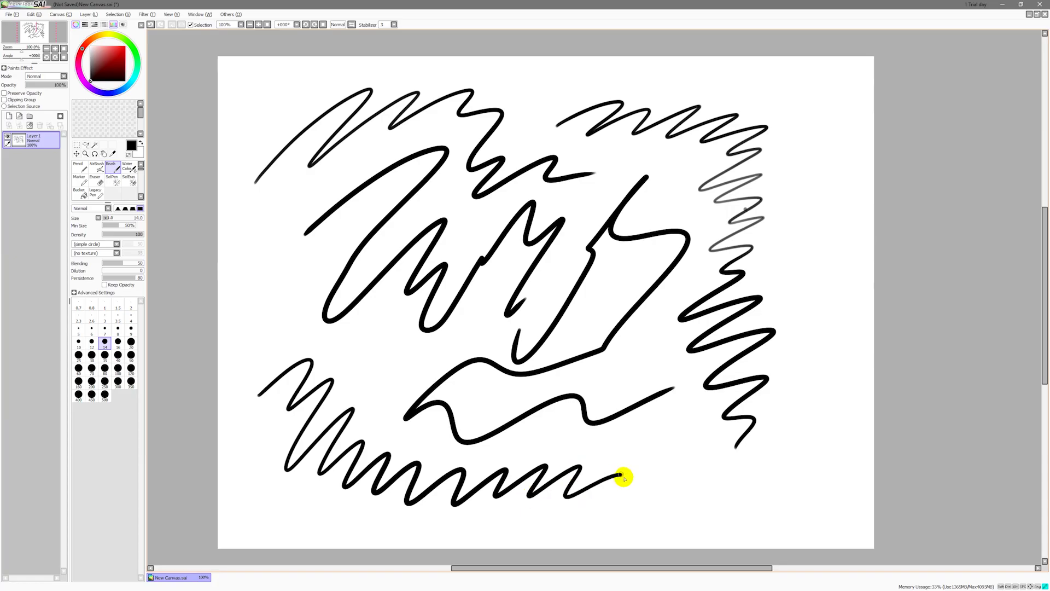